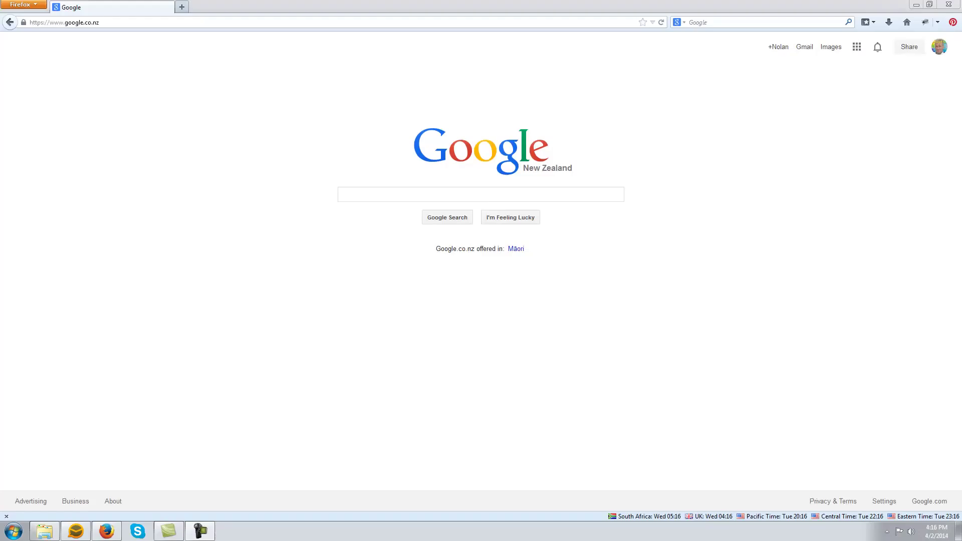
Search Google for 'kindle for pc' and open the first Amazon.com Kindle for PC result.
click(362, 195)
text(kindle)
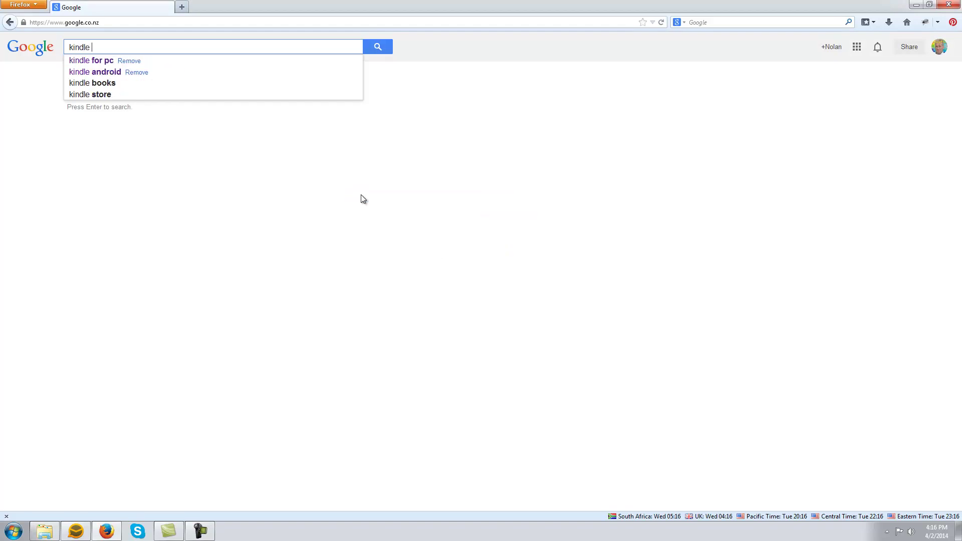
text( for pc)
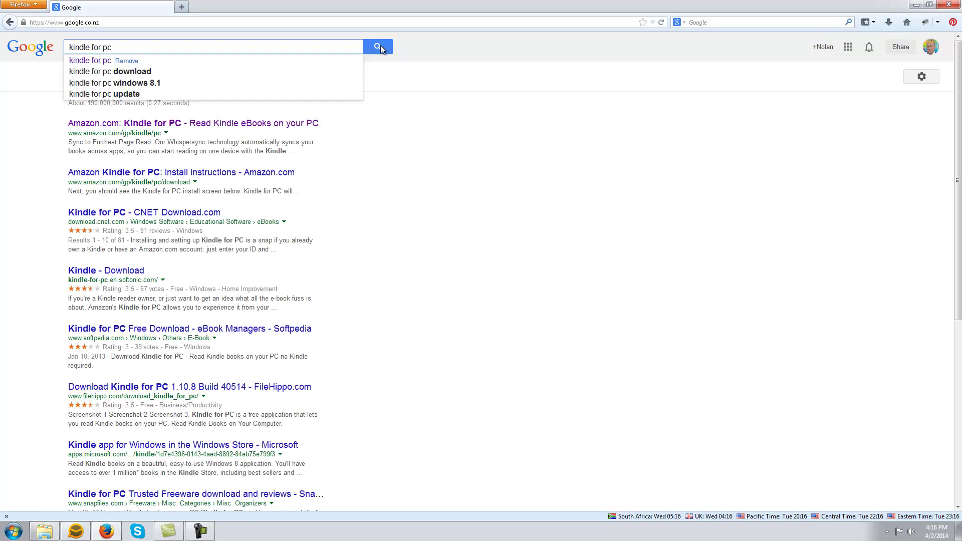
click(379, 48)
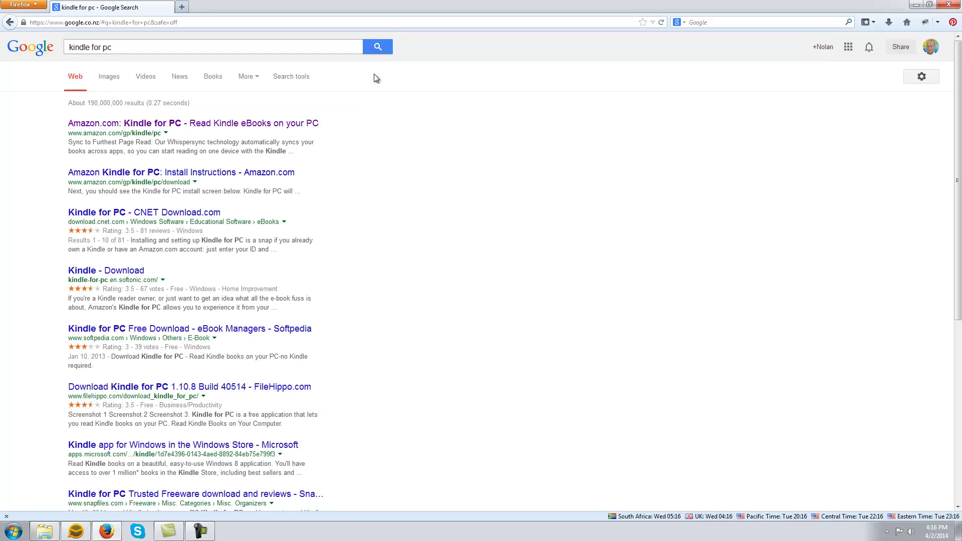
click(244, 124)
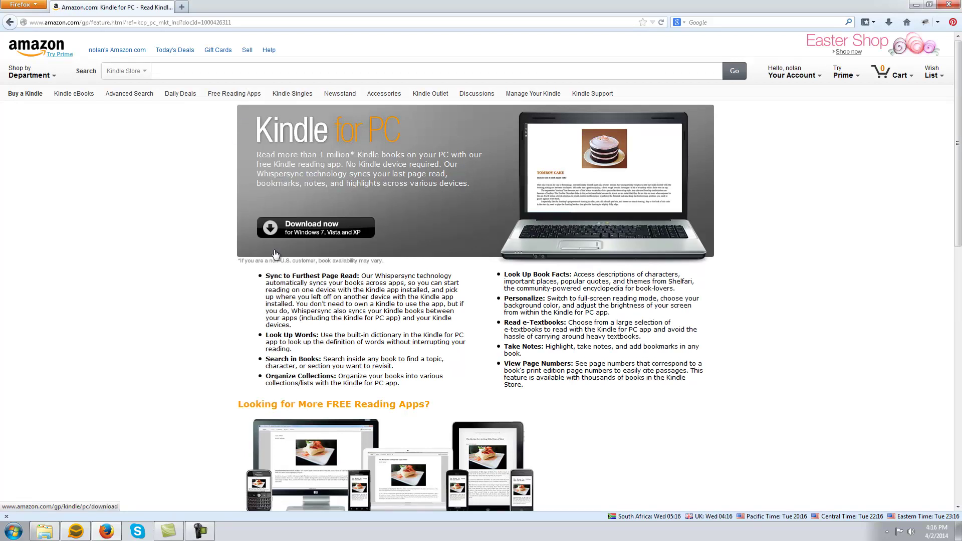
Download the Kindle for PC installer and save the file to disk.
click(328, 231)
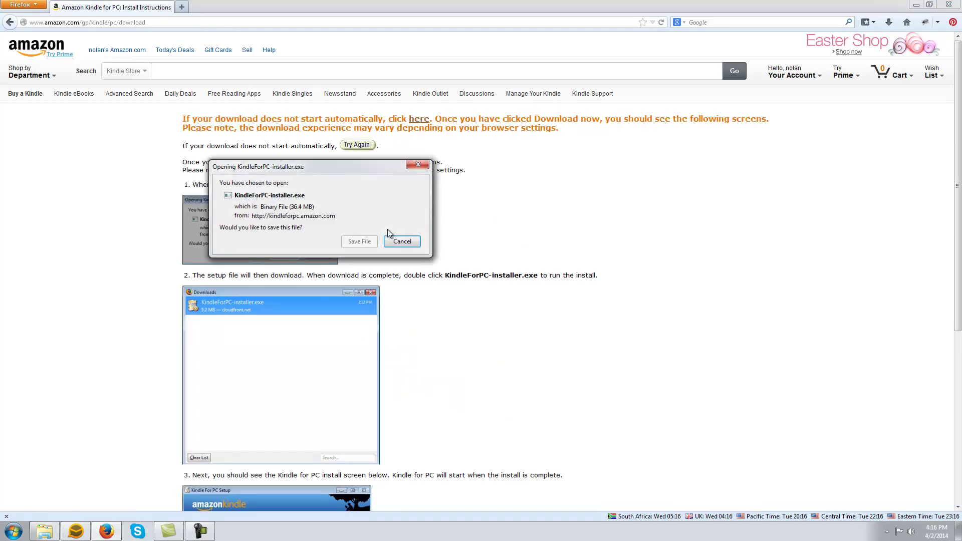
click(365, 242)
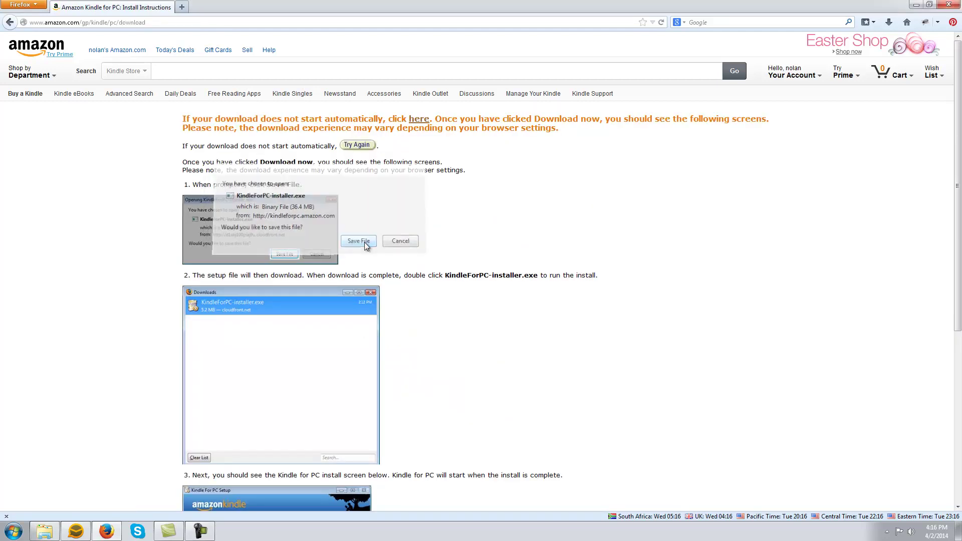
click(724, 423)
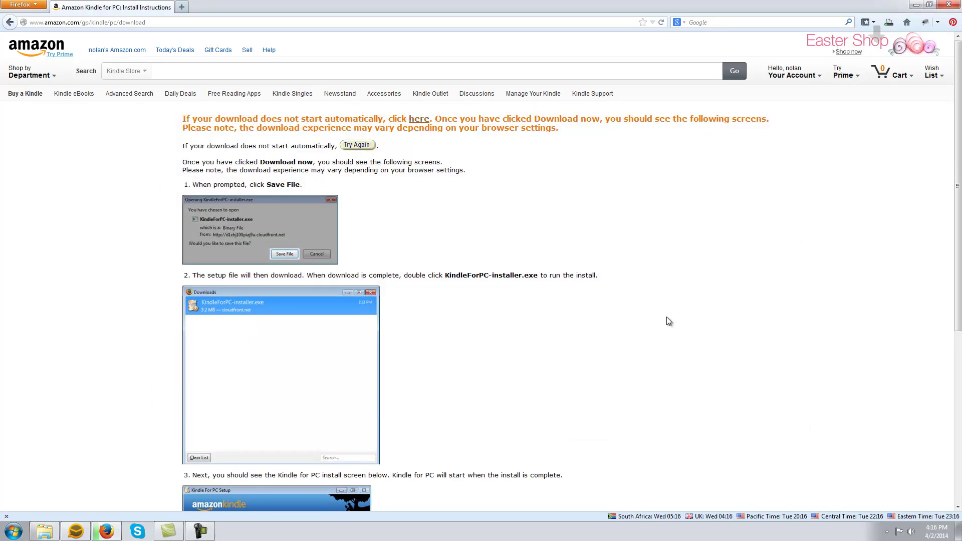
Launch KindleForPC-installer.exe from Firefox's downloads and allow it to run.
click(888, 22)
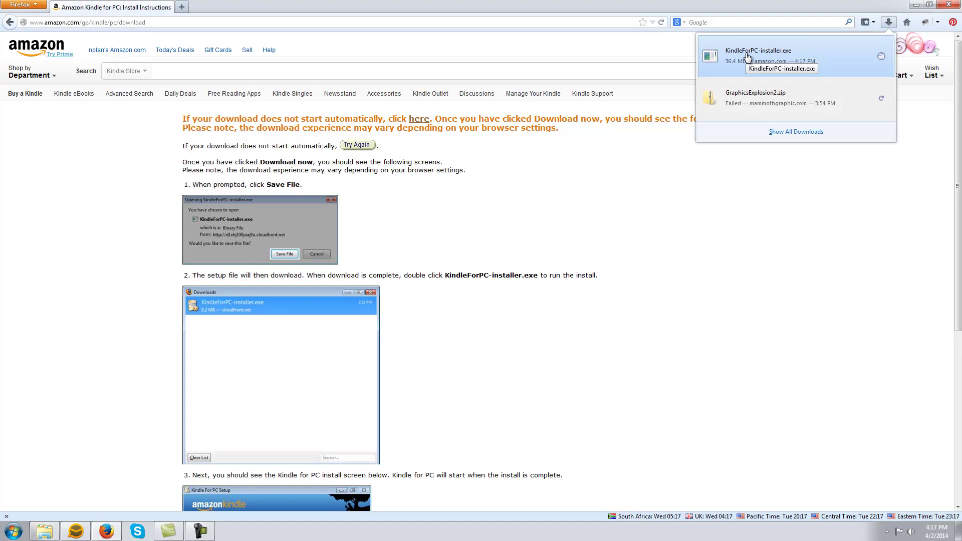
click(766, 56)
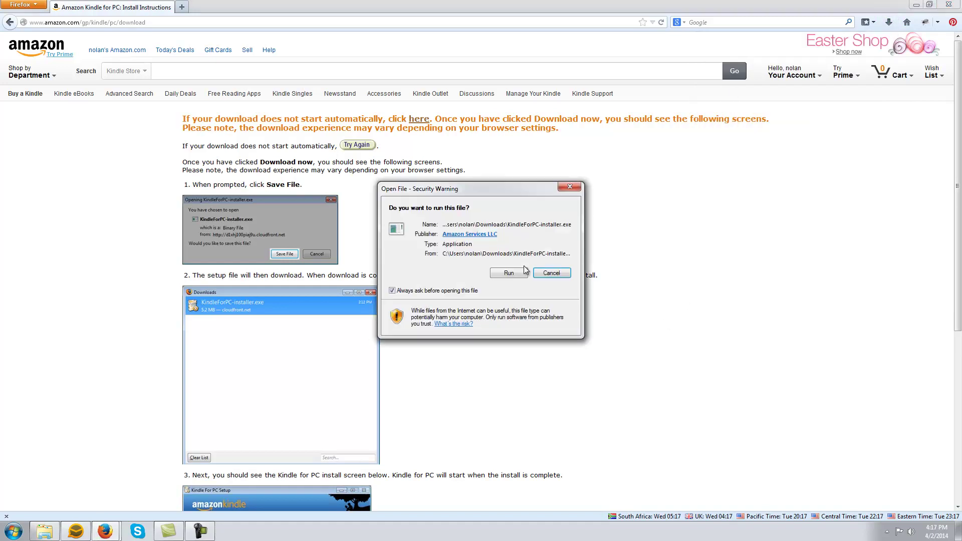
click(525, 271)
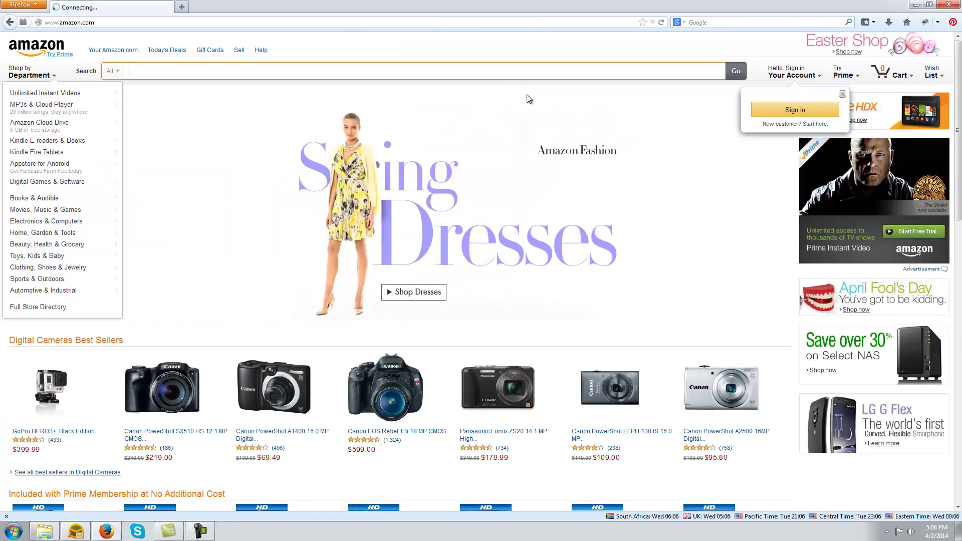
Show the Your Account dropdown in the Amazon header.
mouse_move(789, 76)
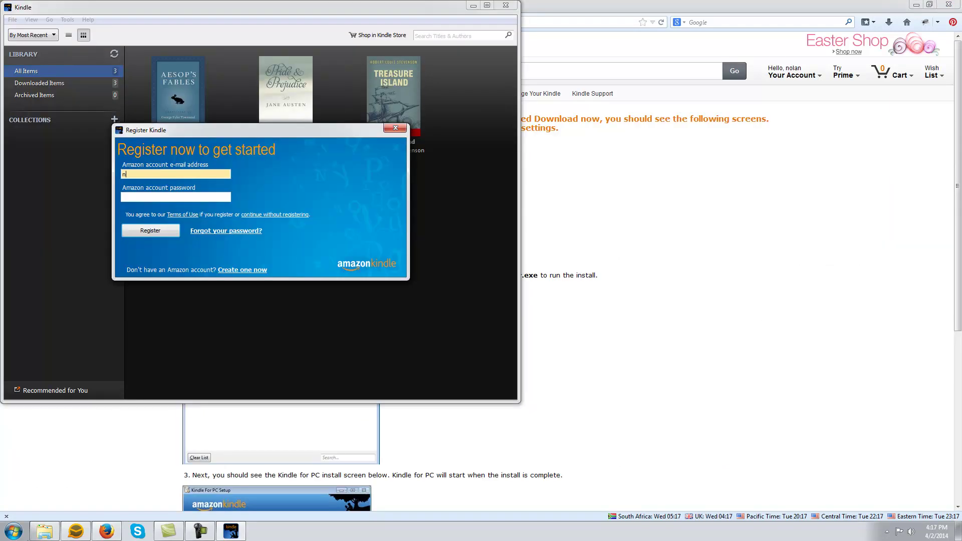
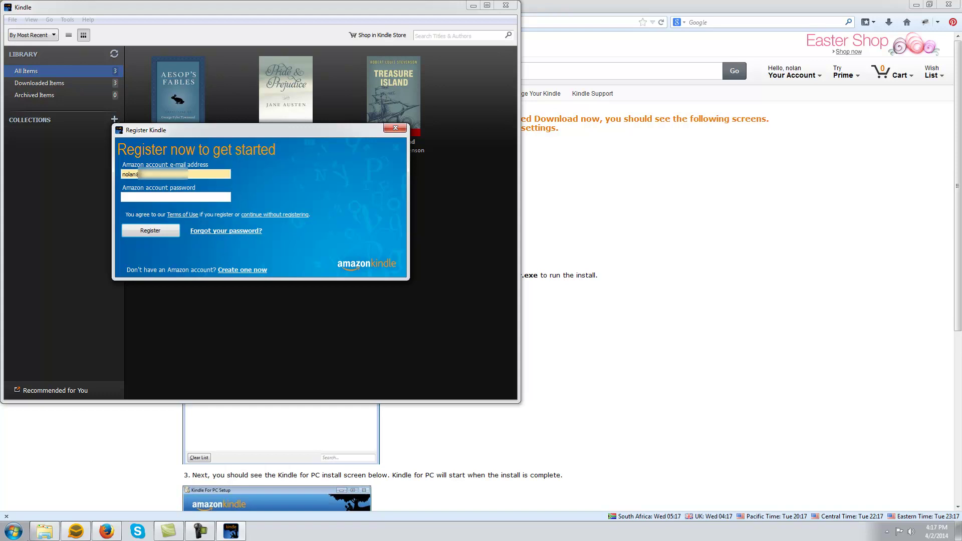
Register Kindle for PC with the Amazon account e-mail and password, then maximize the library.
click(202, 197)
text(********)
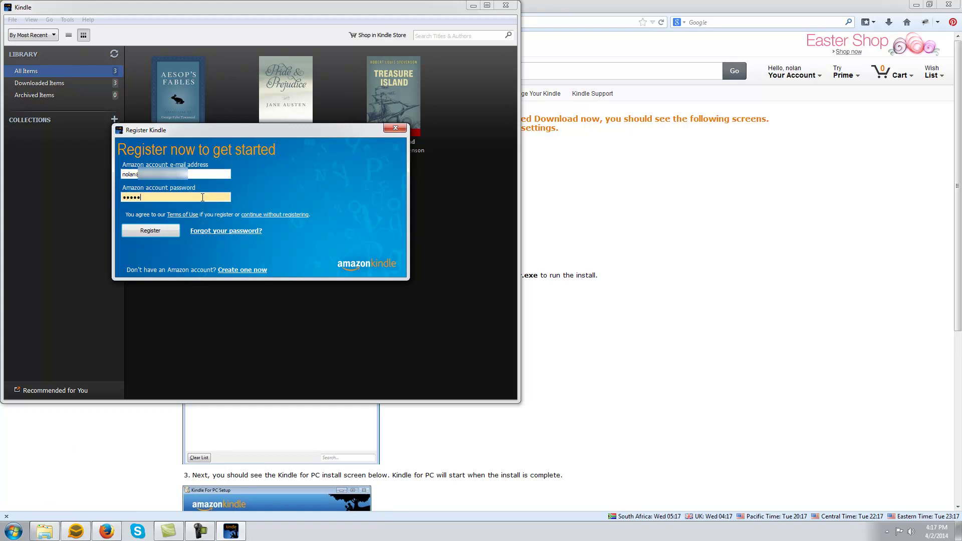
text(*)
key(Return)
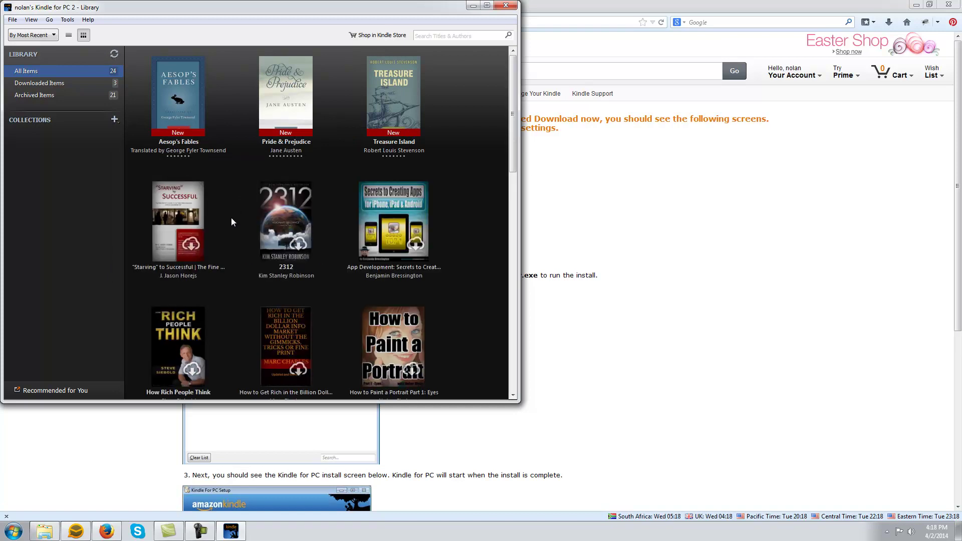
click(486, 5)
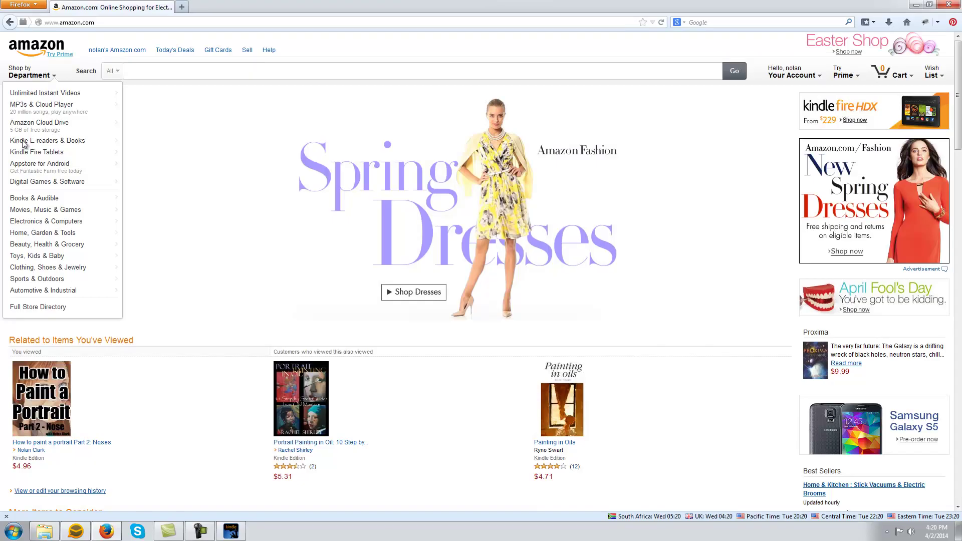
Go to Kindle Books through Shop by Department > Kindle E-readers & Books.
mouse_move(48, 105)
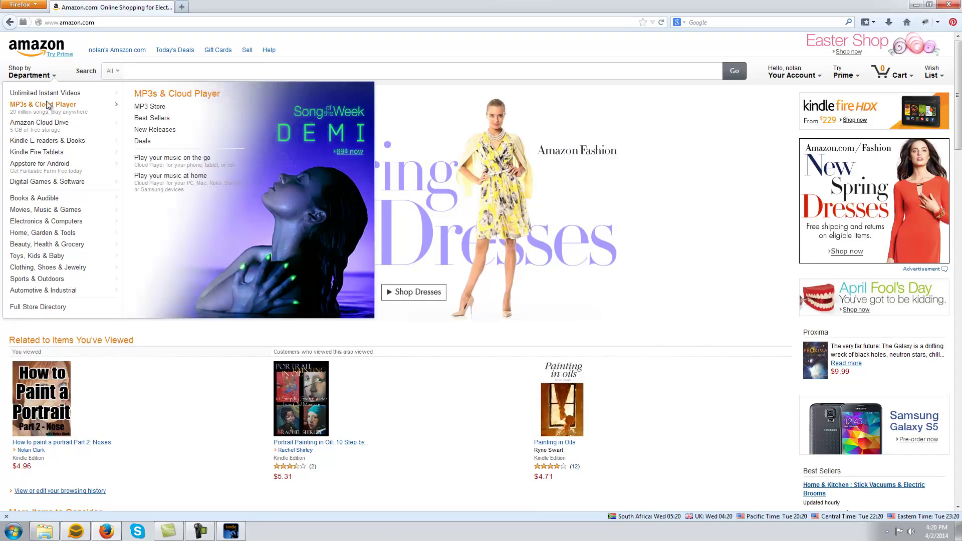
mouse_move(51, 143)
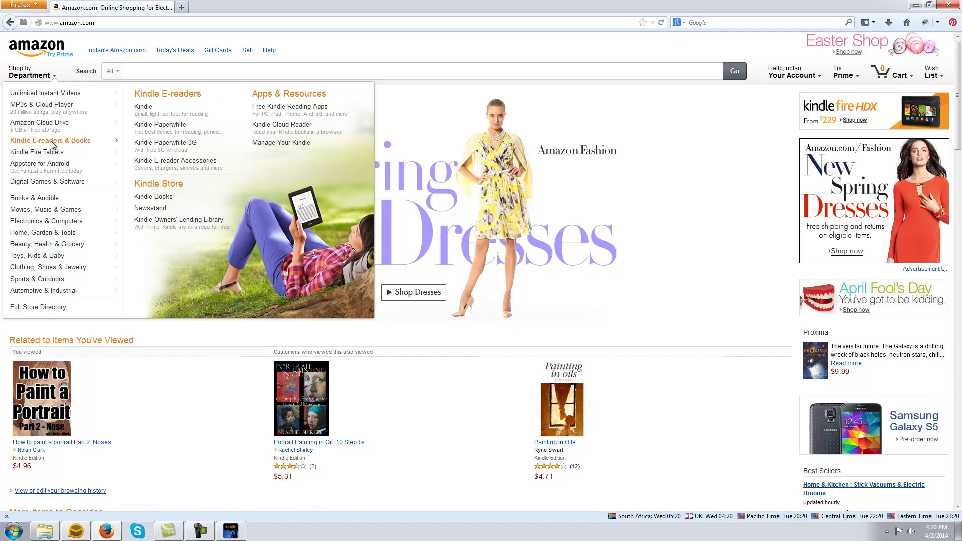
click(153, 197)
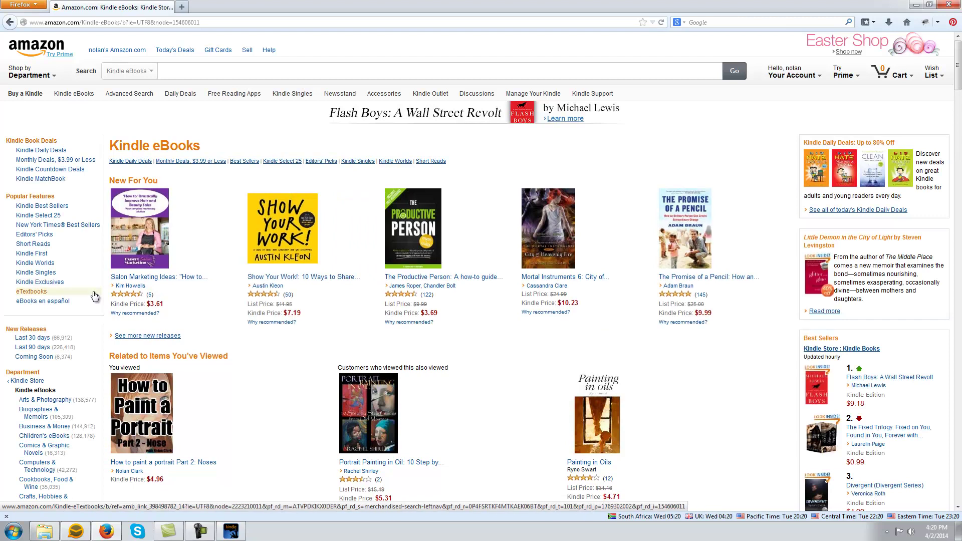
Browse the Arts & Photography Kindle category and its Dance and Art subcategories.
scroll(100, 285, down, 5)
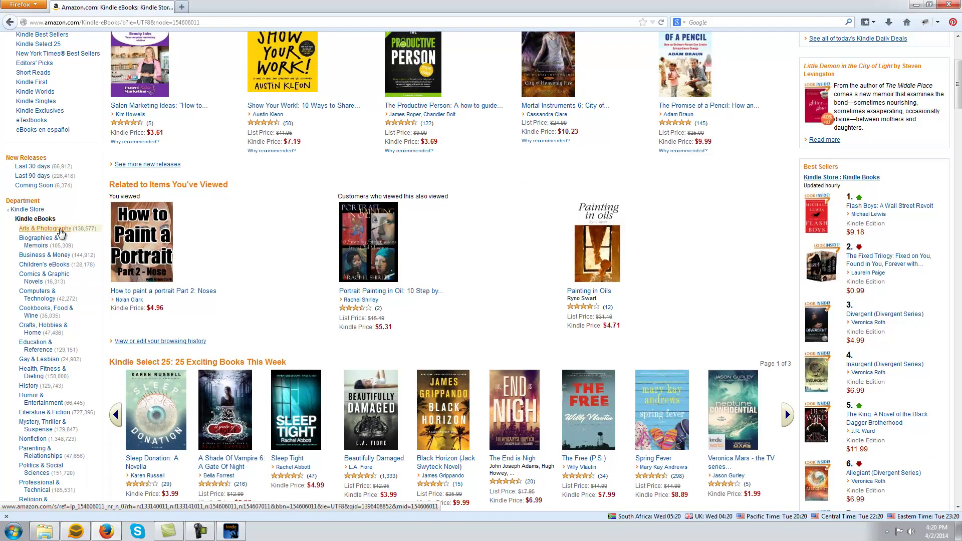
click(59, 229)
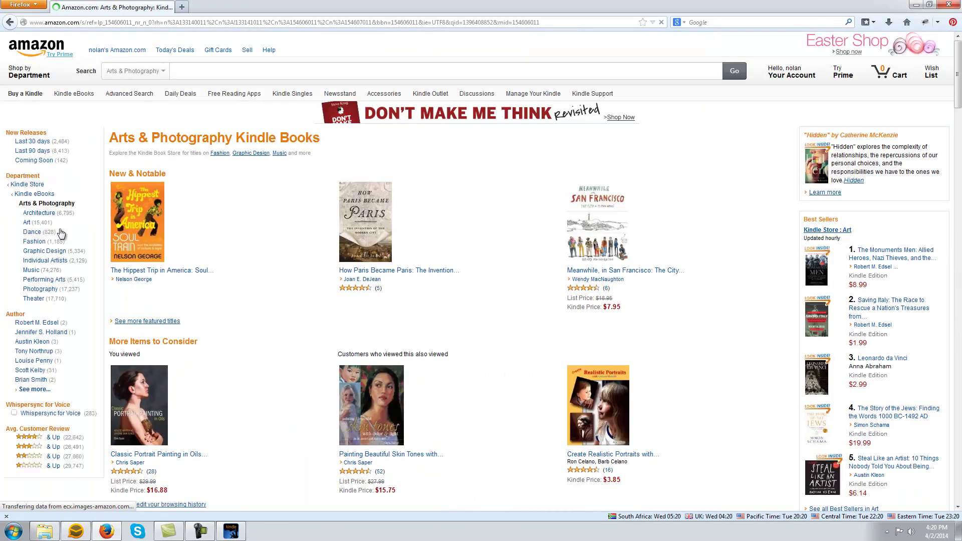
click(31, 232)
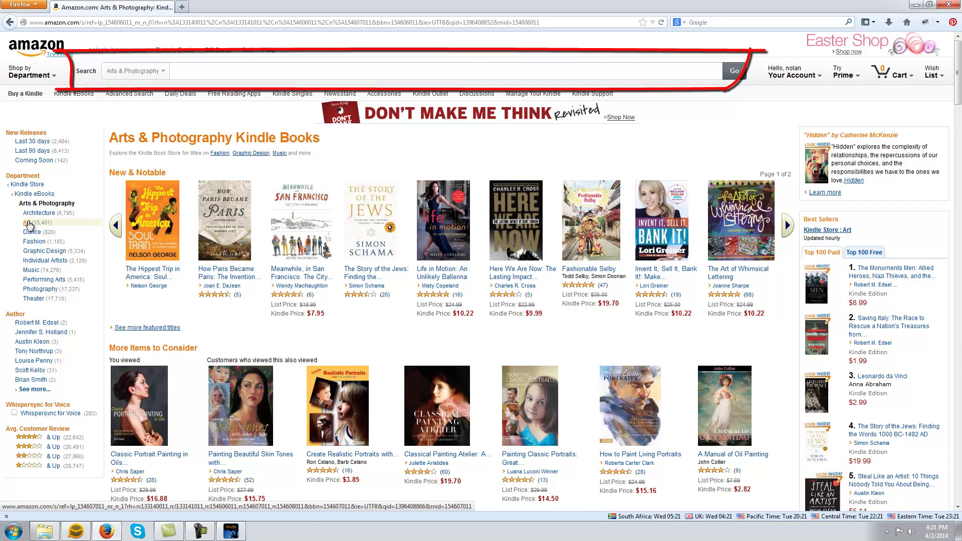
click(27, 223)
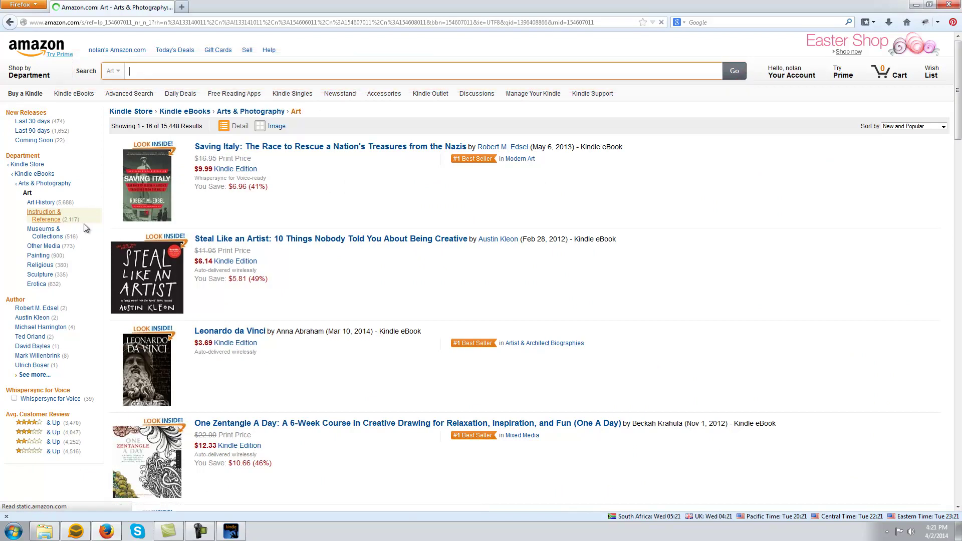
Return to Kindle eBooks and open the 'How to paint a portrait Part 2: Noses' page.
click(83, 223)
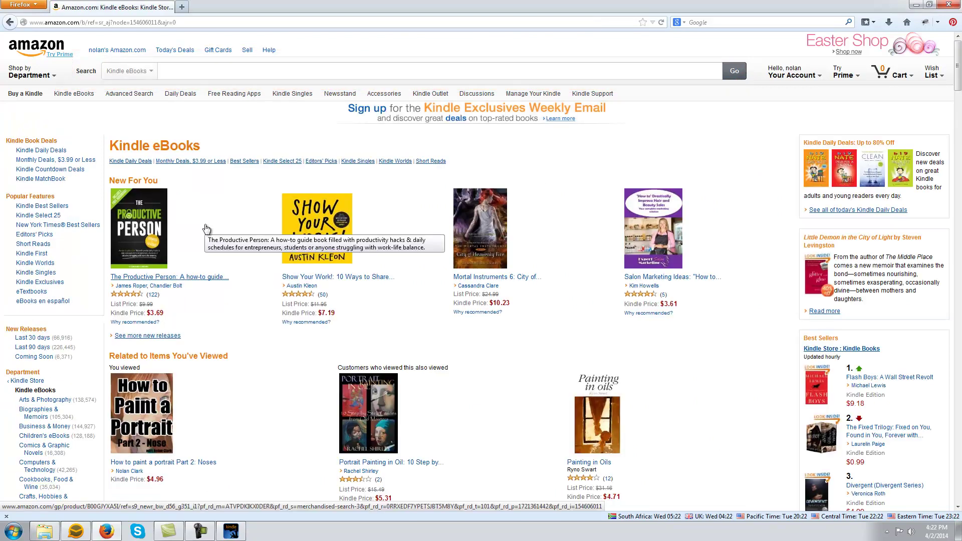
scroll(206, 228, down, 5)
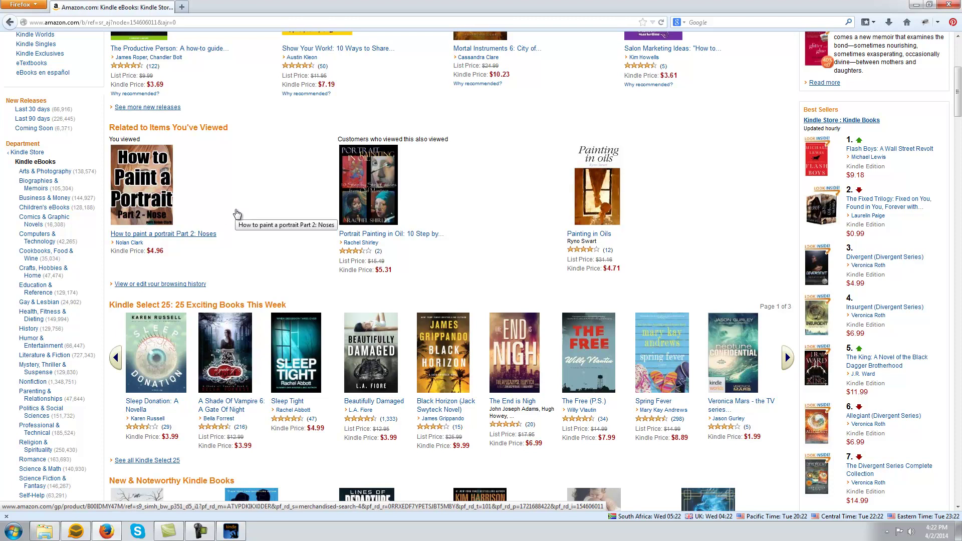
click(148, 186)
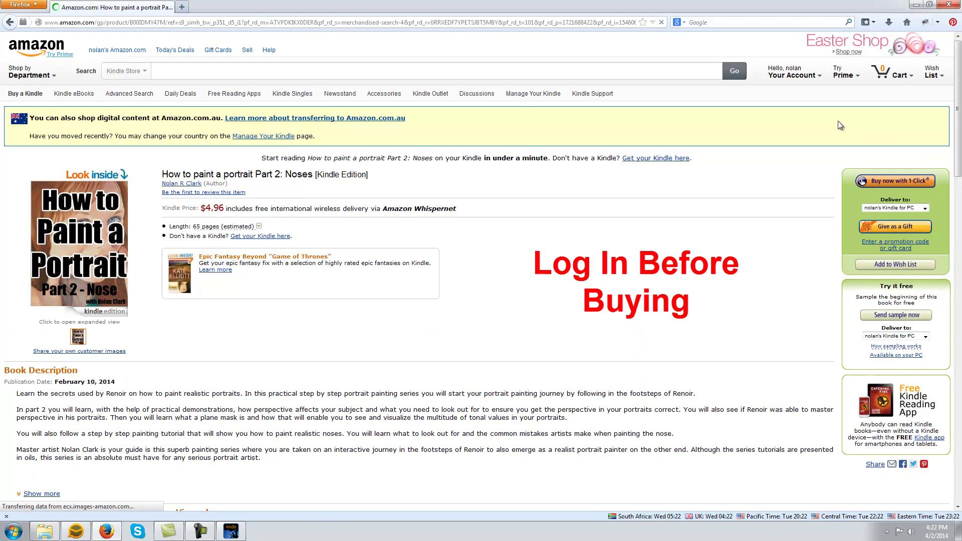
Check the signed-in account and the Deliver to device options for the book.
click(811, 70)
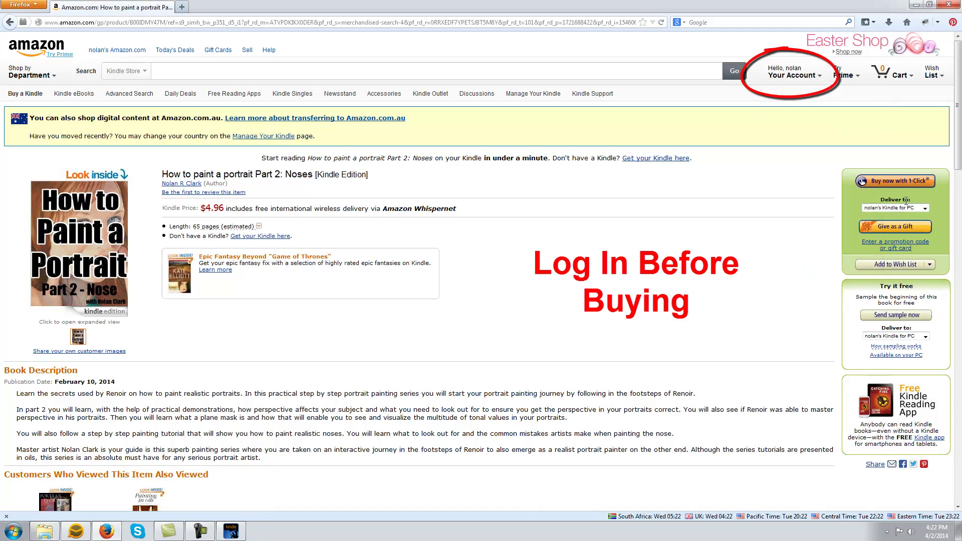
click(924, 209)
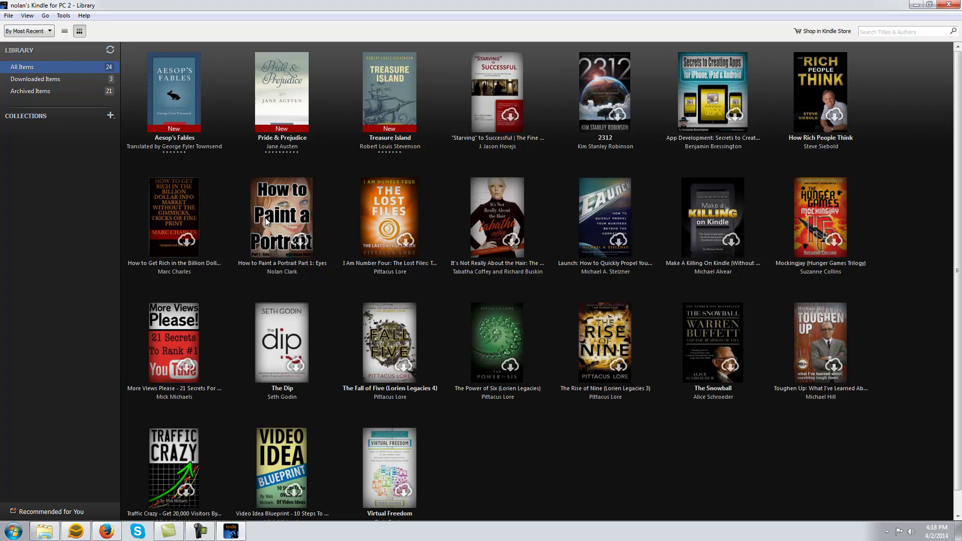
Download and open 'How to Paint a Portrait Part 1: Eyes', paging past the cover to Legal.
double_click(278, 218)
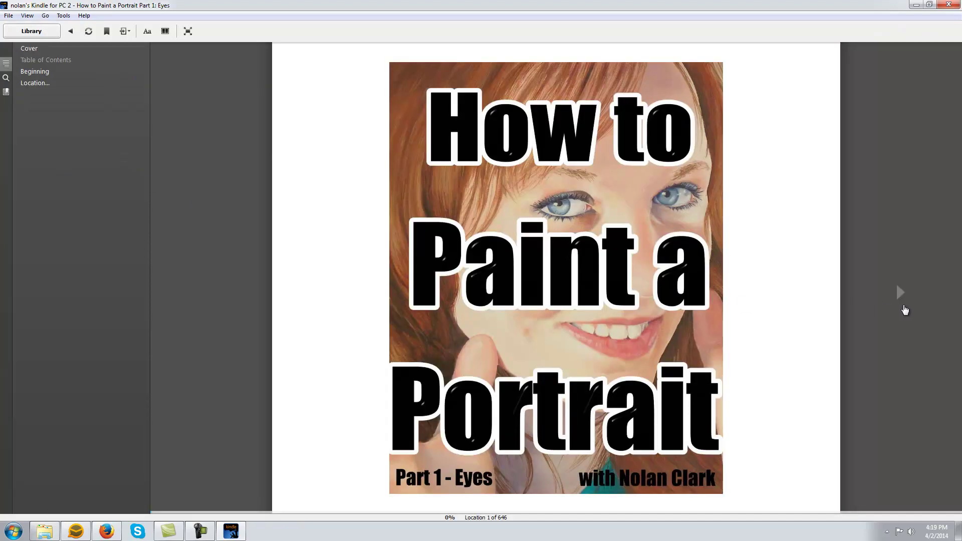
click(900, 299)
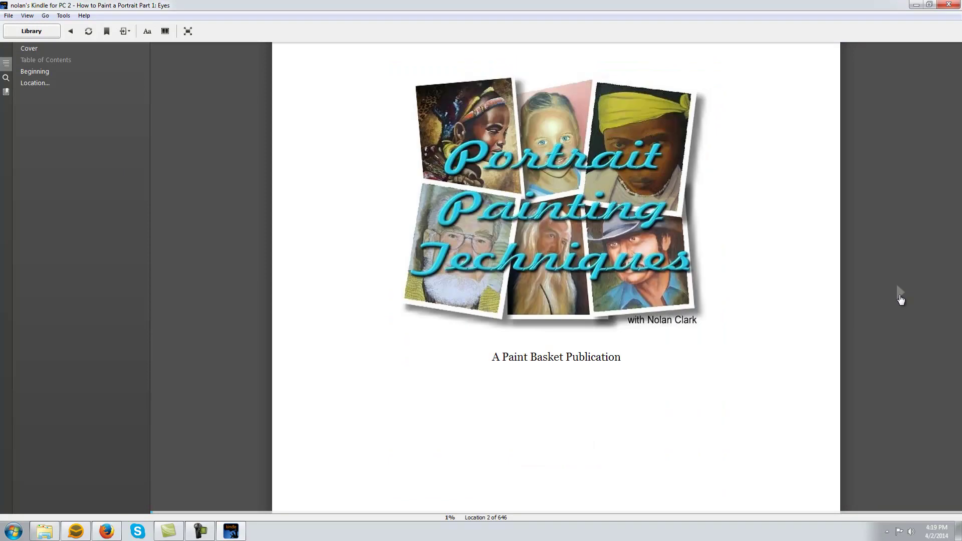
click(900, 299)
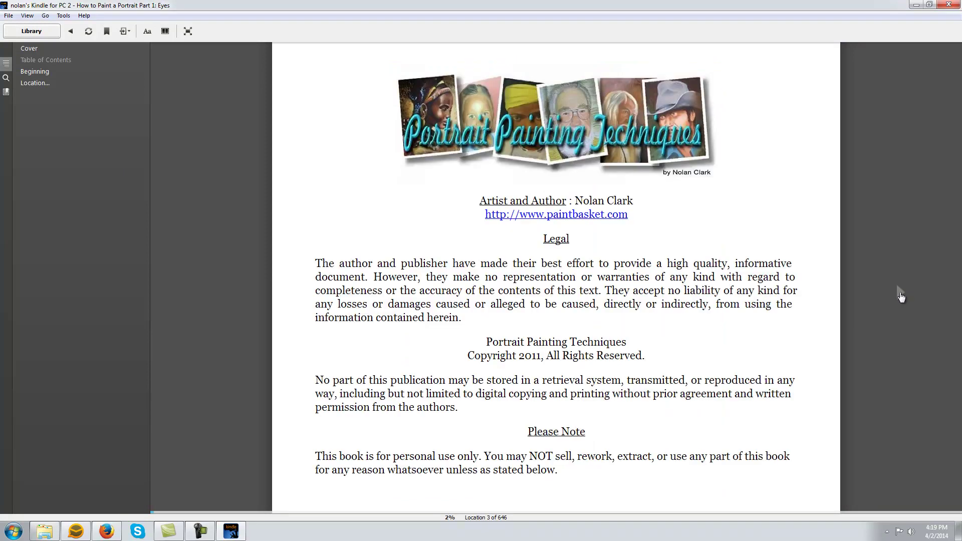
Page through Introduction and A Word Of Advice to the Renoir portrait at location 55.
click(900, 296)
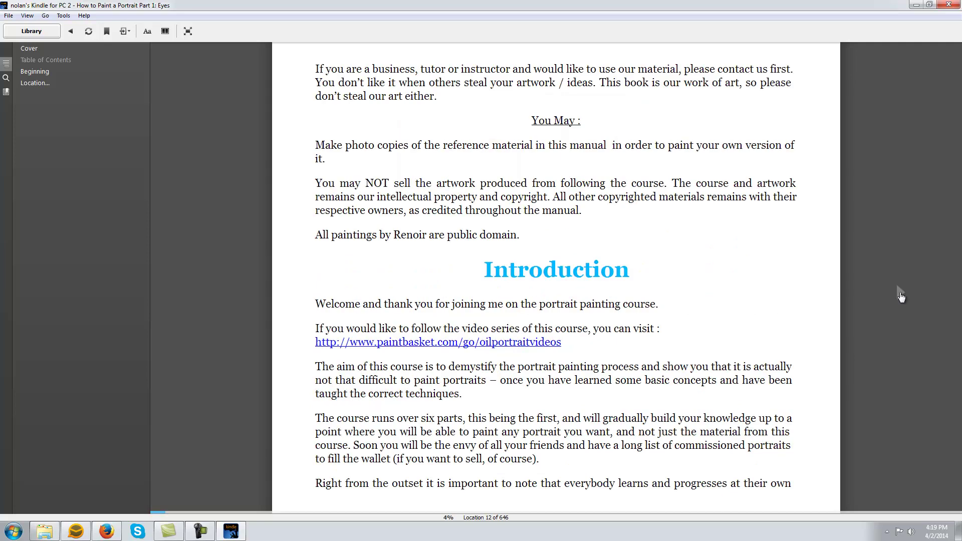
click(900, 297)
click(900, 297)
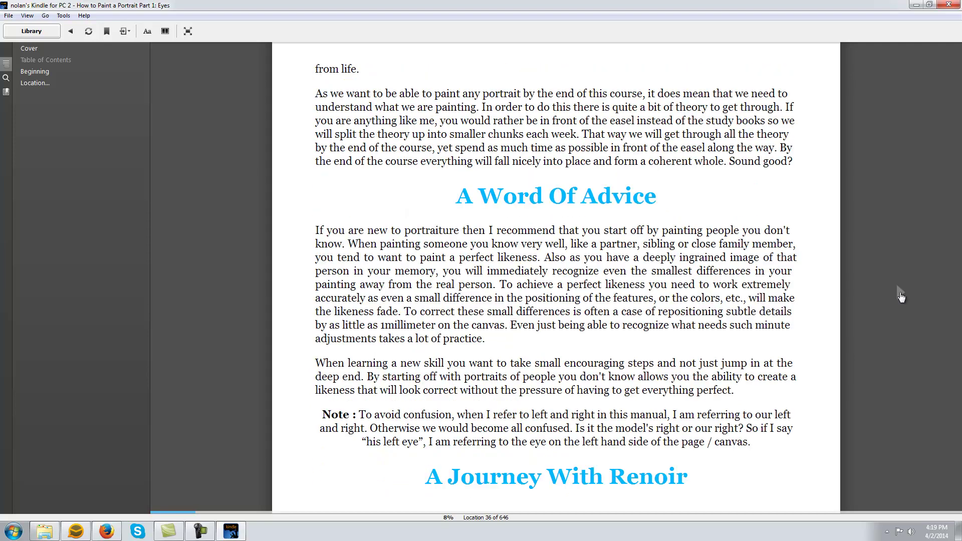
click(900, 297)
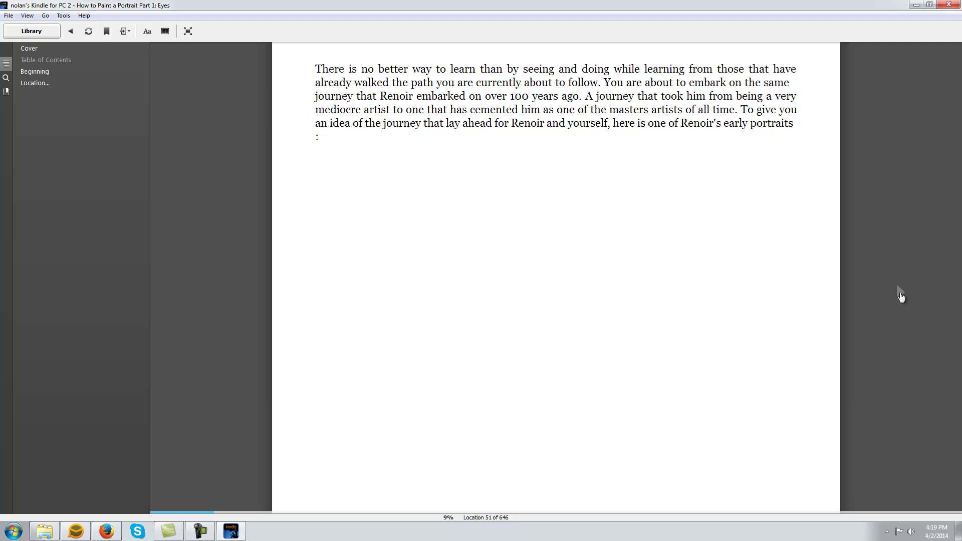
click(900, 297)
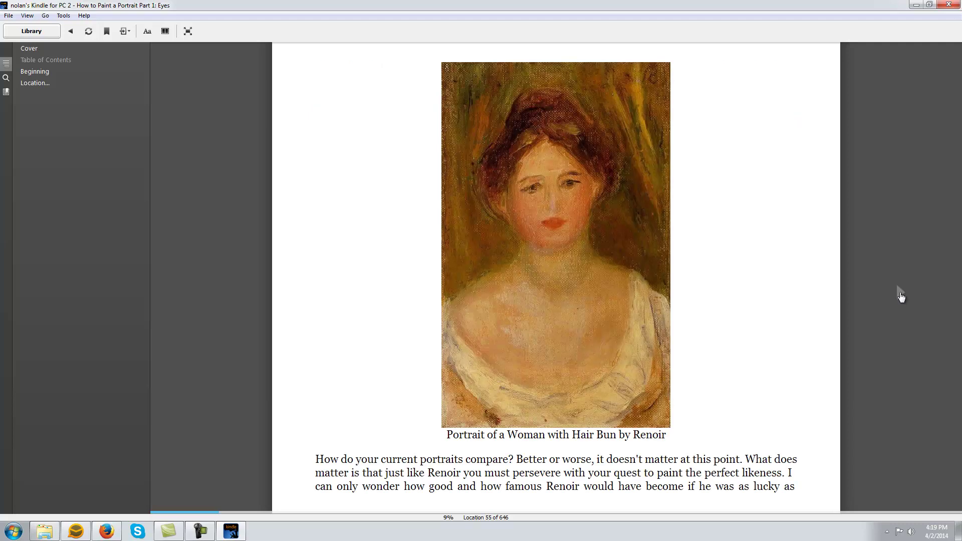